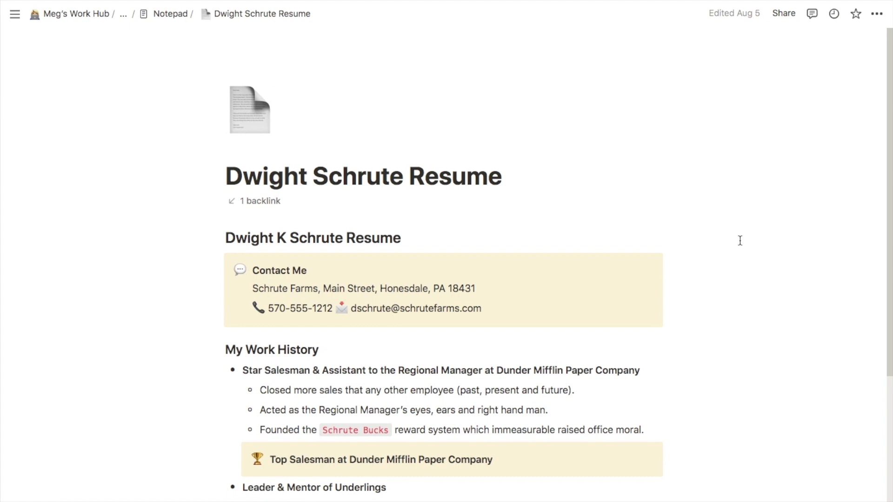
# - Start a Share invite for the resume page with the guest's e-mail address and review its access levels
pyautogui.click(787, 14)
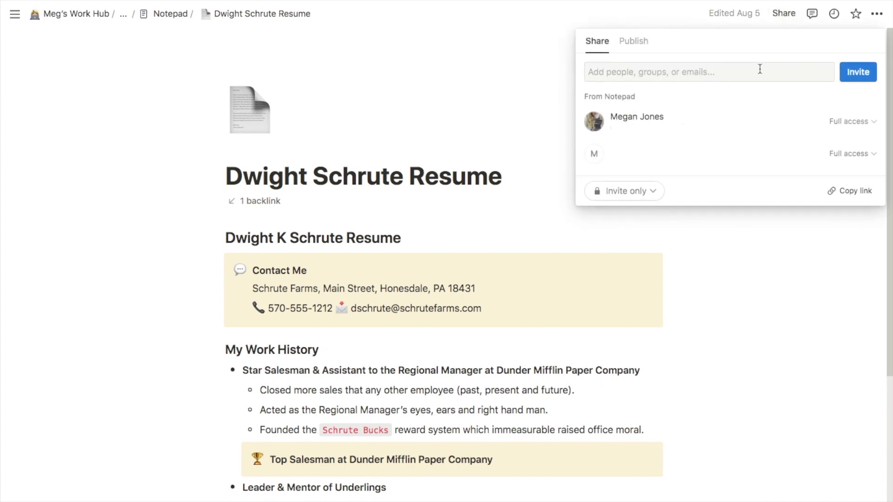
pyautogui.click(671, 72)
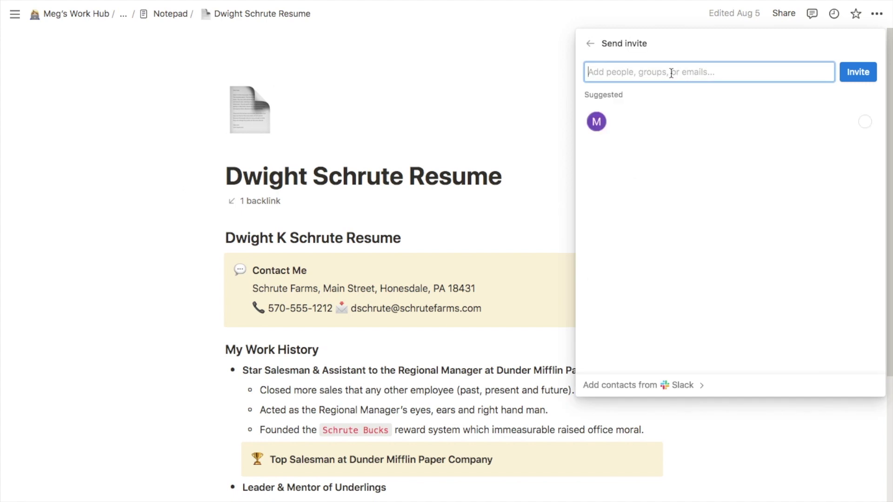
pyautogui.write('example@gmail.com')
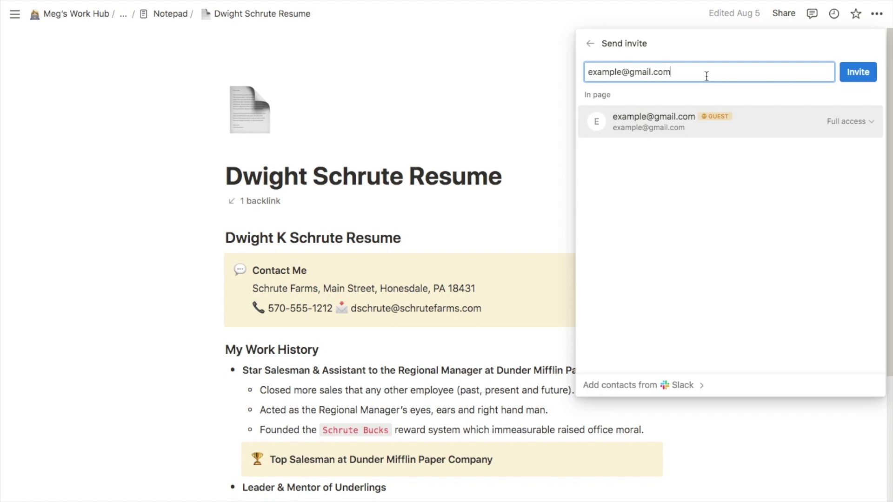
pyautogui.click(856, 126)
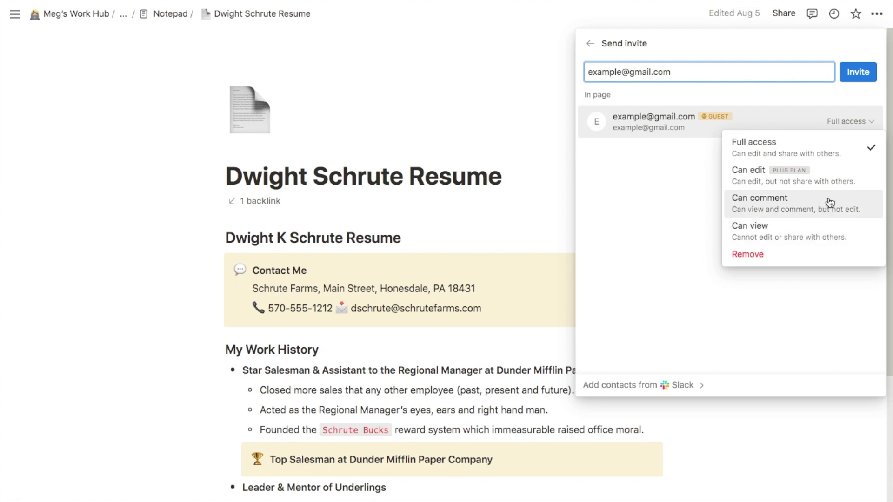
pyautogui.moveTo(806, 183)
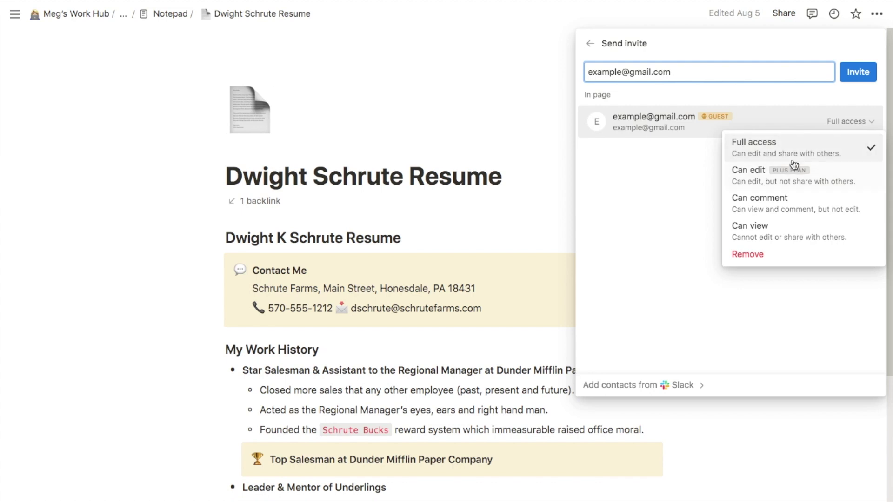
pyautogui.click(759, 154)
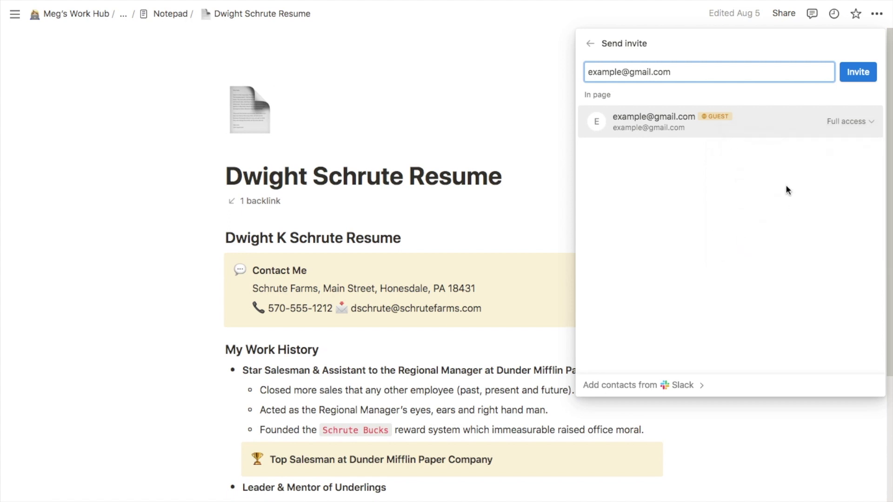
# - Send the Full access invitation to the guest and recheck the Share panel to confirm they're listed
pyautogui.click(863, 79)
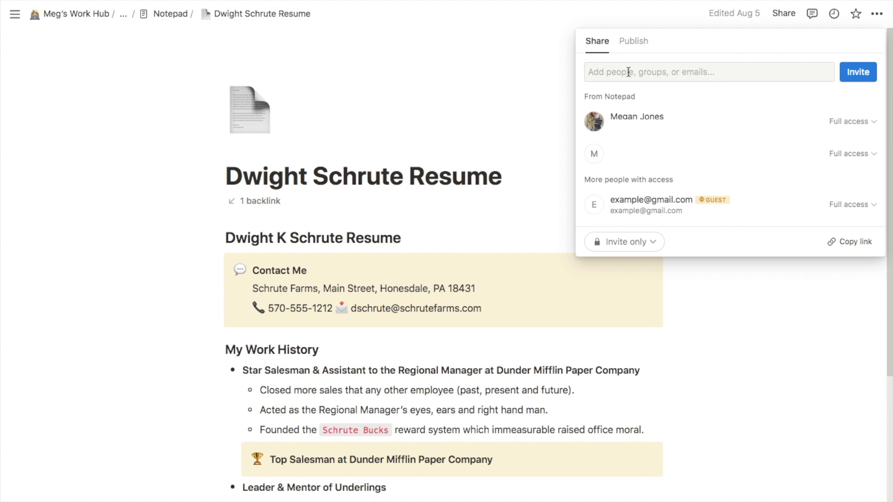
pyautogui.press('Escape')
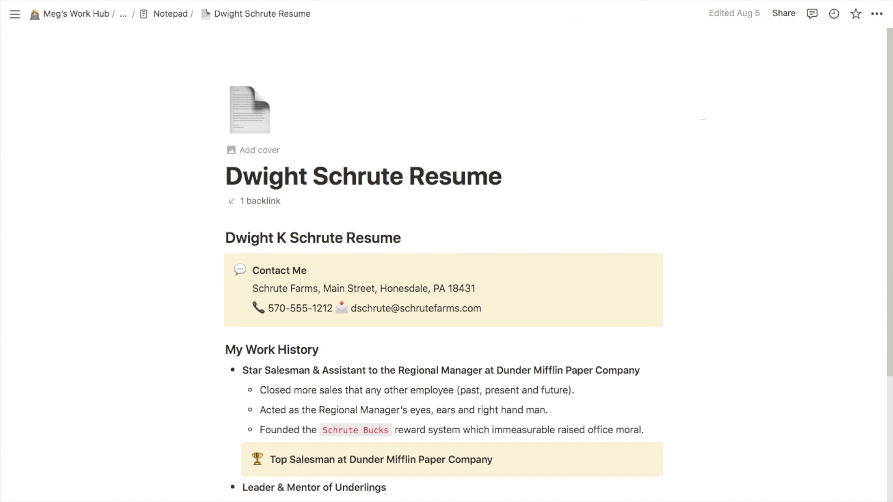
pyautogui.click(781, 20)
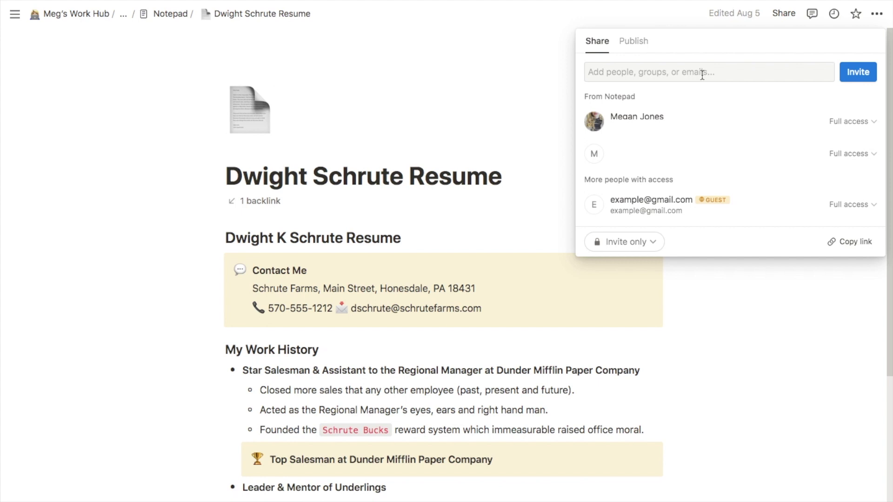
pyautogui.press('Escape')
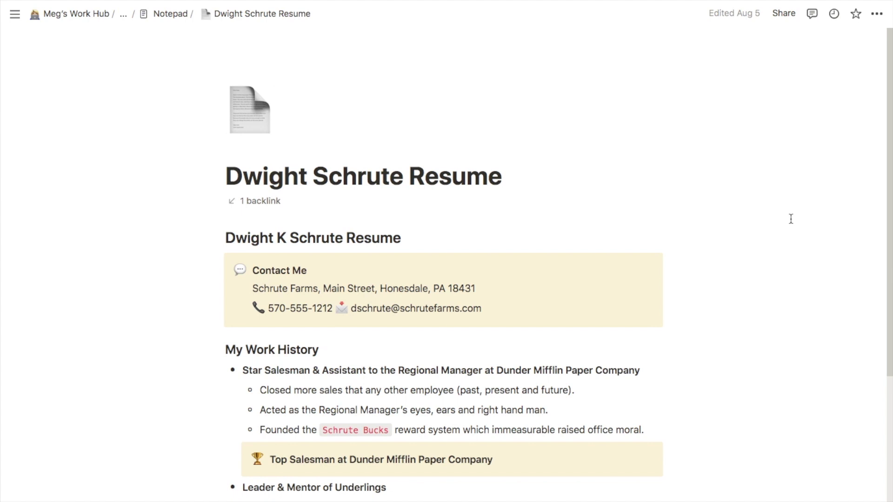
pyautogui.click(772, 18)
pyautogui.press('Escape')
# - Publish the resume page to the web from the Publish tab and copy its public link
pyautogui.click(780, 17)
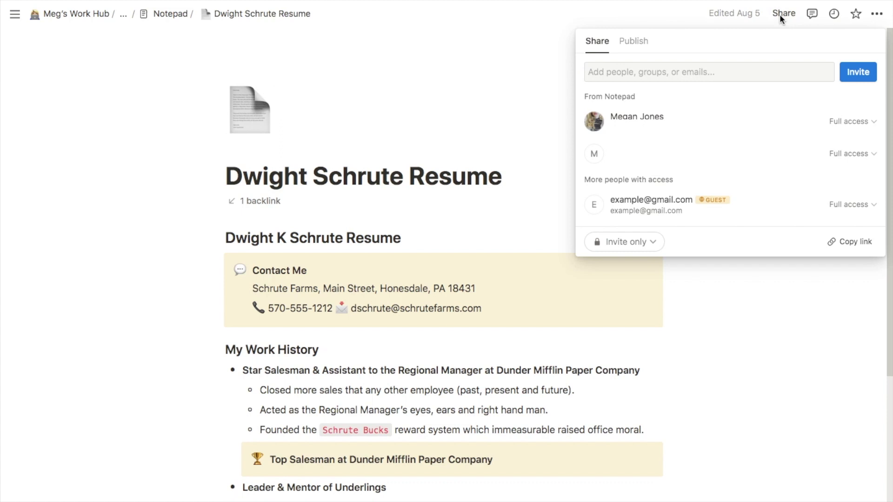
pyautogui.click(635, 42)
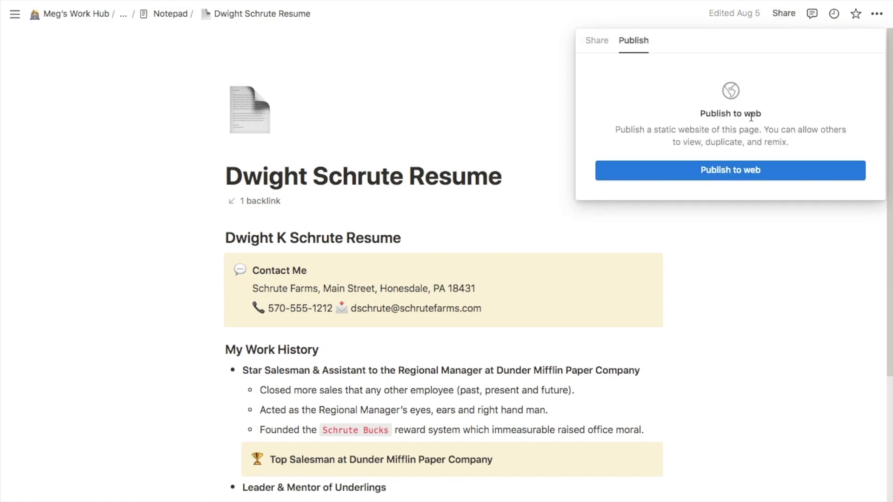
pyautogui.click(739, 172)
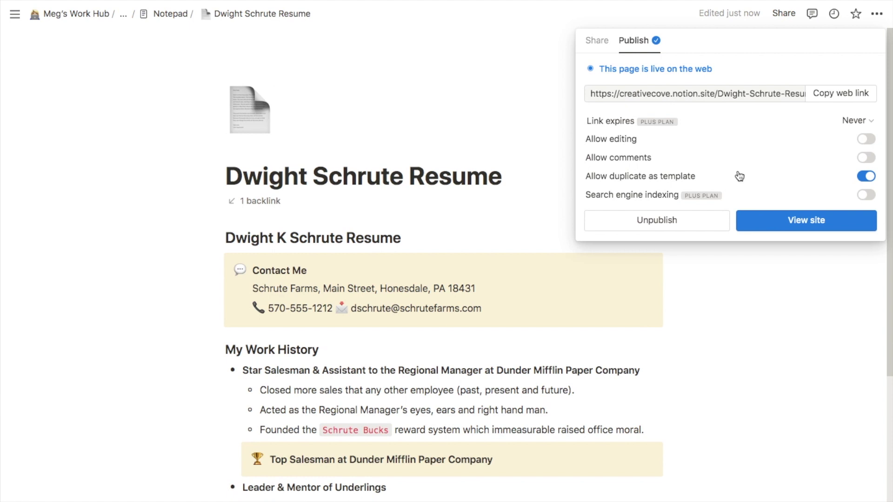
pyautogui.click(851, 95)
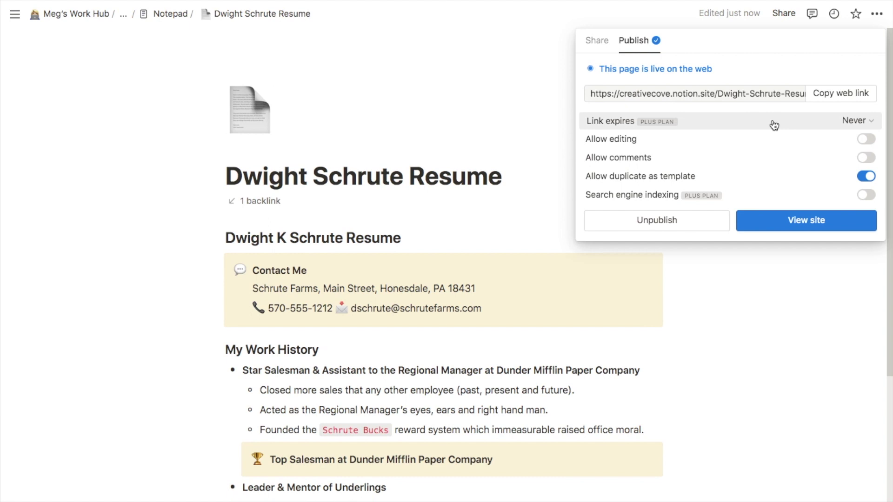
pyautogui.moveTo(665, 143)
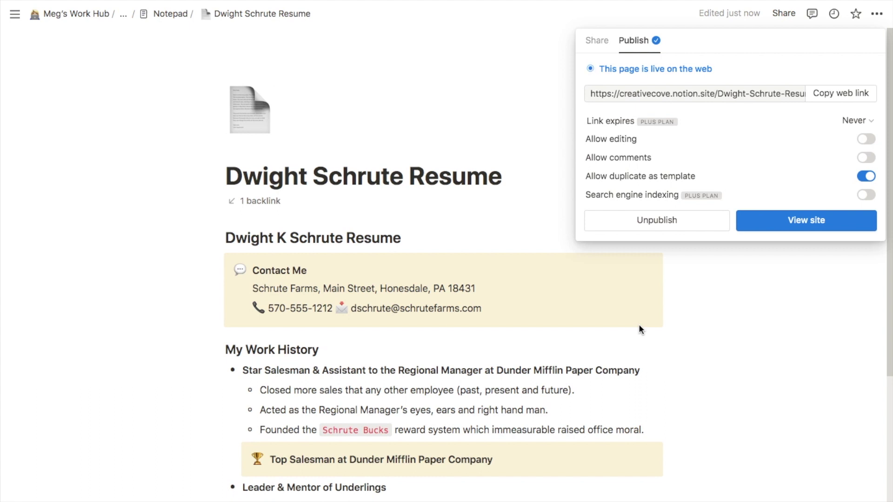
# - Copy the live resume page's web link again, leaving search engine indexing off
pyautogui.moveTo(795, 182)
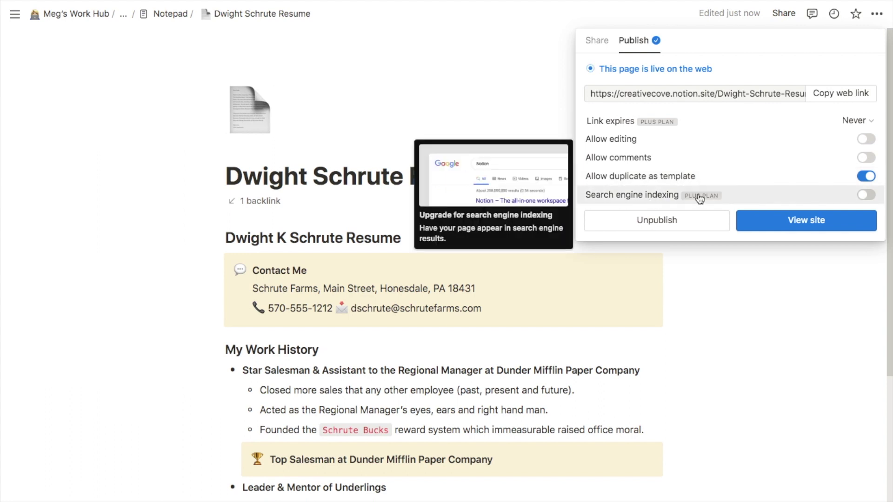
pyautogui.moveTo(693, 202)
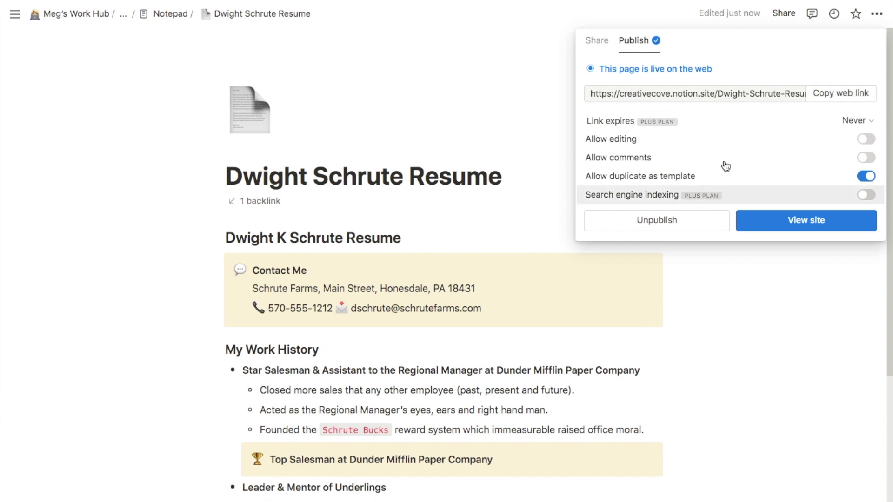
pyautogui.click(844, 93)
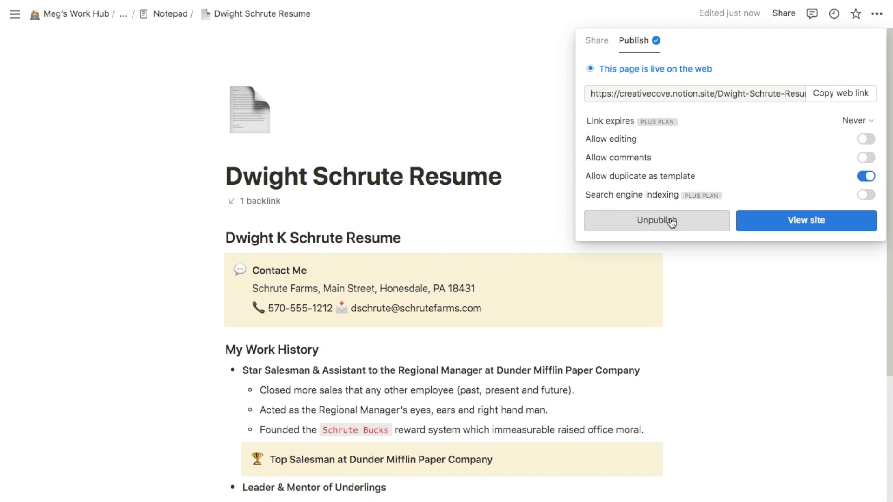
# - Unpublish the resume page from the web and dismiss the sharing panel
pyautogui.click(647, 214)
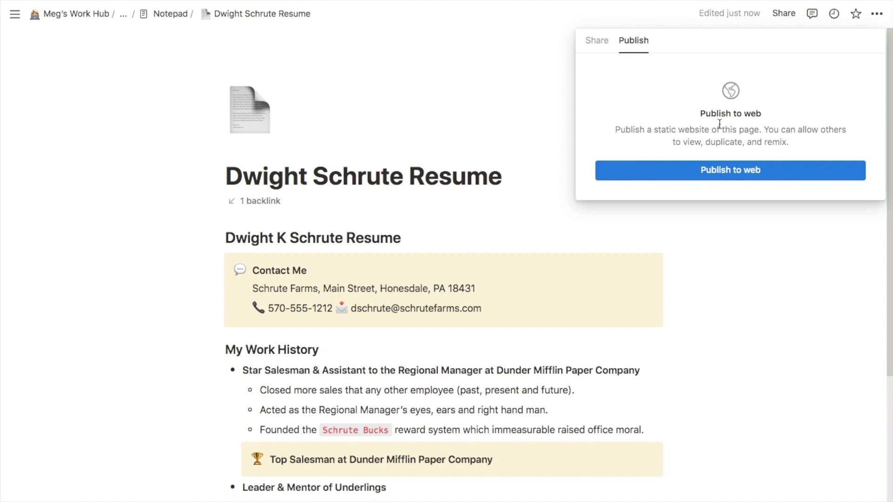
pyautogui.click(763, 397)
pyautogui.scroll(-1, 763, 397)
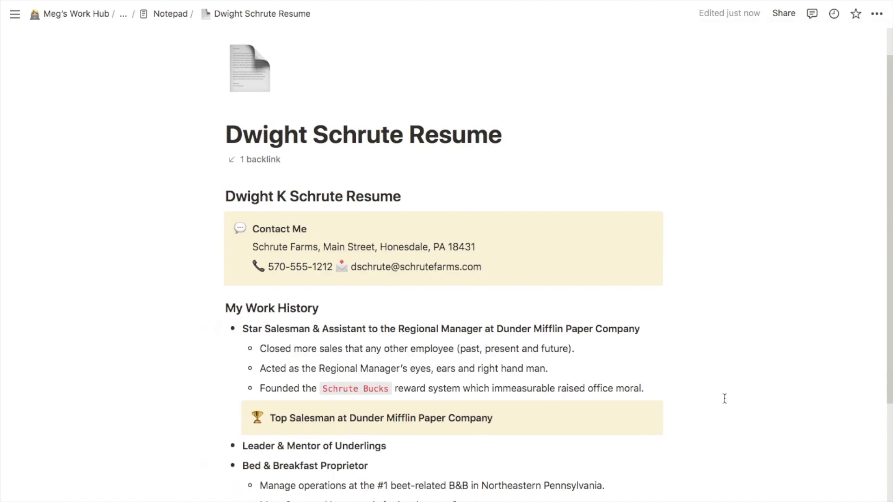
pyautogui.scroll(-2, 725, 398)
# - Add a new plain-text line below the last My Skills bullet at the bottom of the resume
pyautogui.scroll(-1, 721, 396)
pyautogui.scroll(-1, 721, 397)
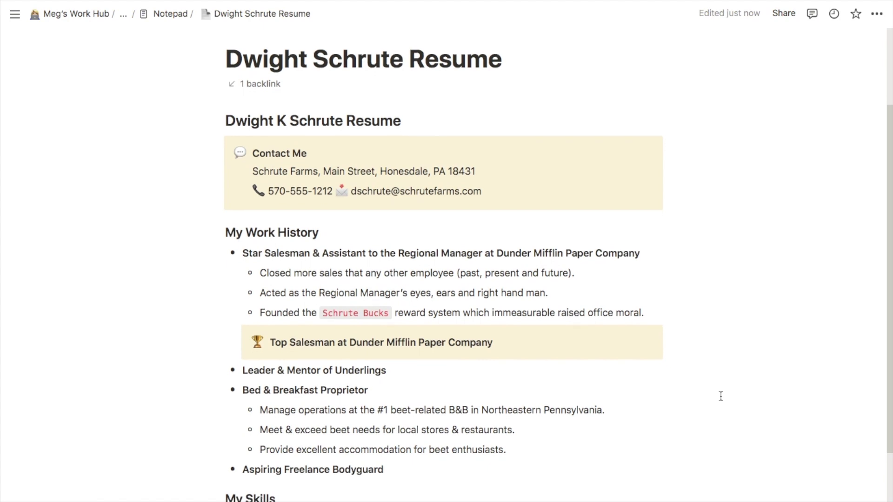
pyautogui.scroll(-3, 721, 397)
pyautogui.click(558, 449)
pyautogui.press('Return')
pyautogui.press('BackSpace')
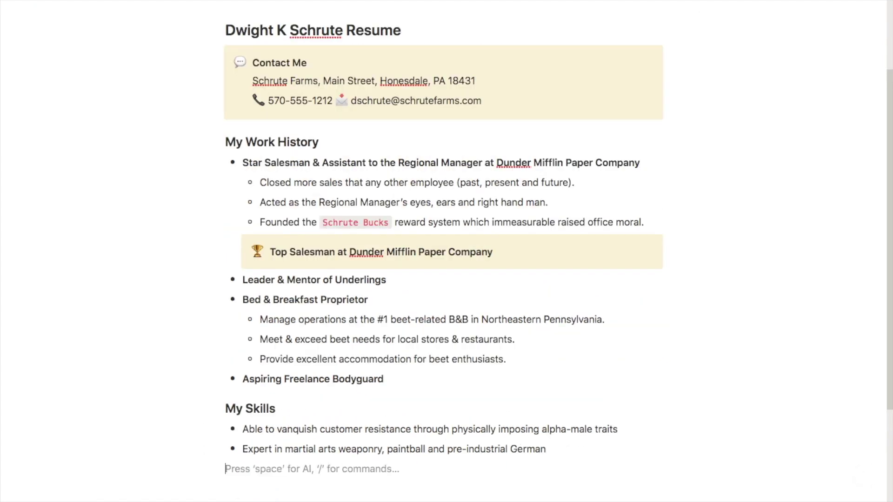
# - Insert a subpage named 'My Qualifications' there via the slash menu
pyautogui.write('/')
pyautogui.press('Down')
pyautogui.press('Return')
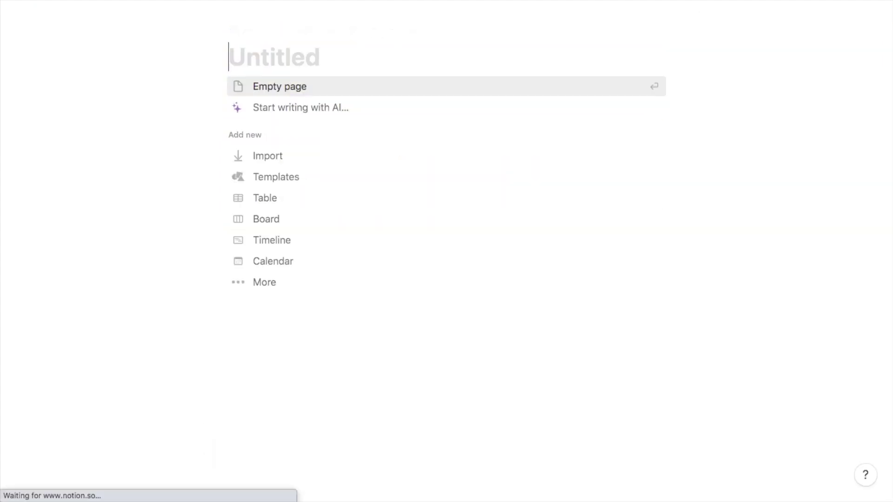
pyautogui.write('My Qualific')
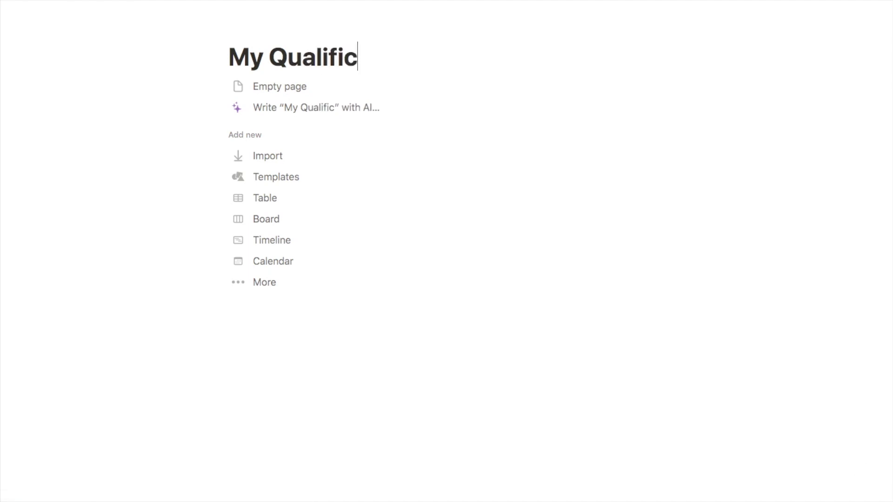
pyautogui.write('ations')
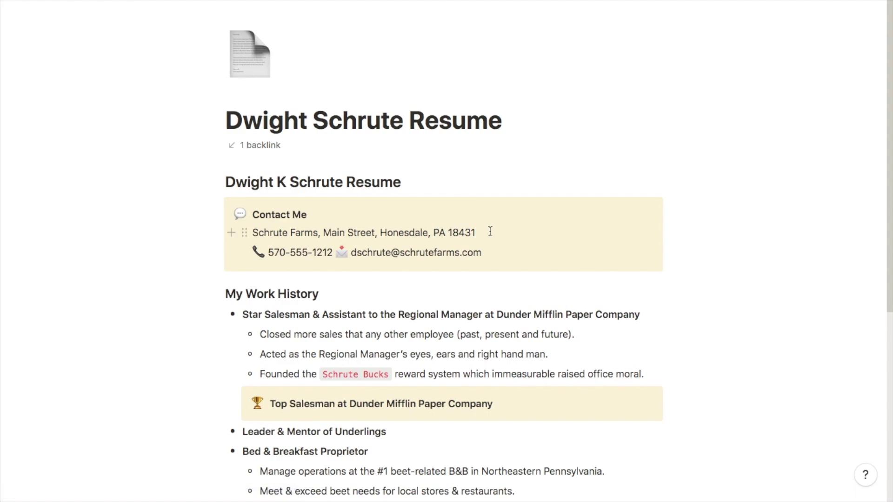
pyautogui.scroll(-2, 693, 248)
pyautogui.scroll(-4, 692, 247)
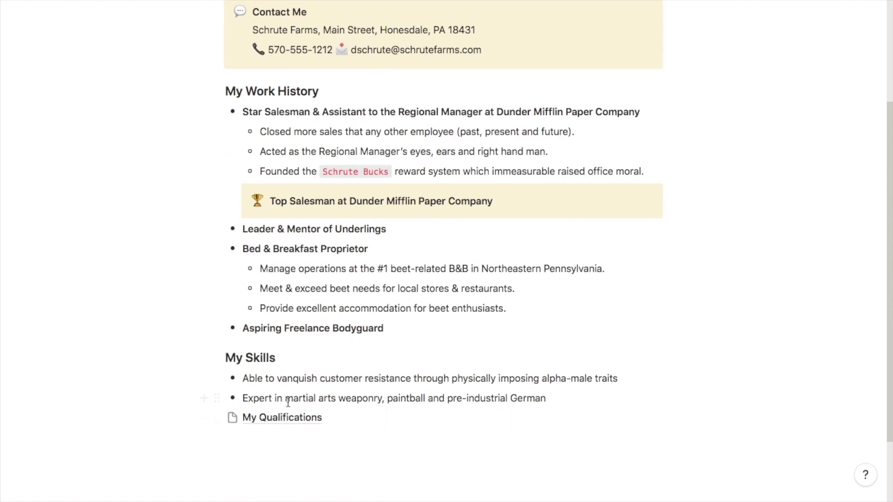
pyautogui.scroll(1, 353, 454)
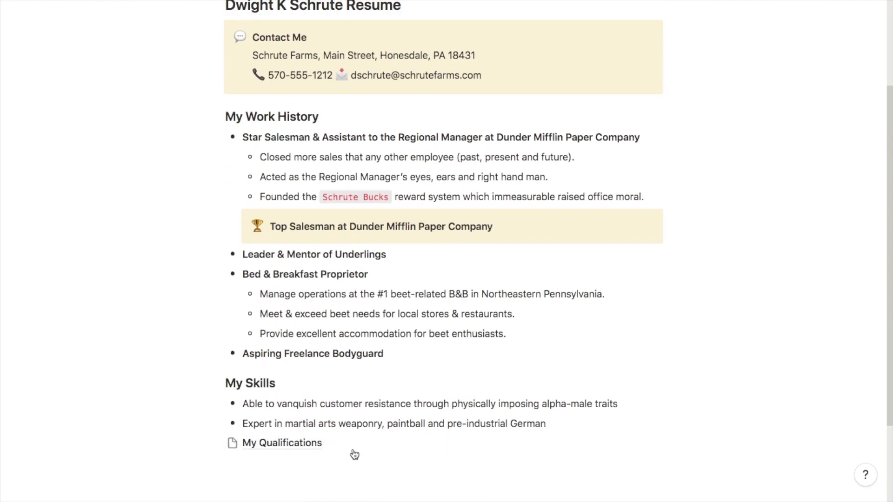
pyautogui.scroll(1, 354, 454)
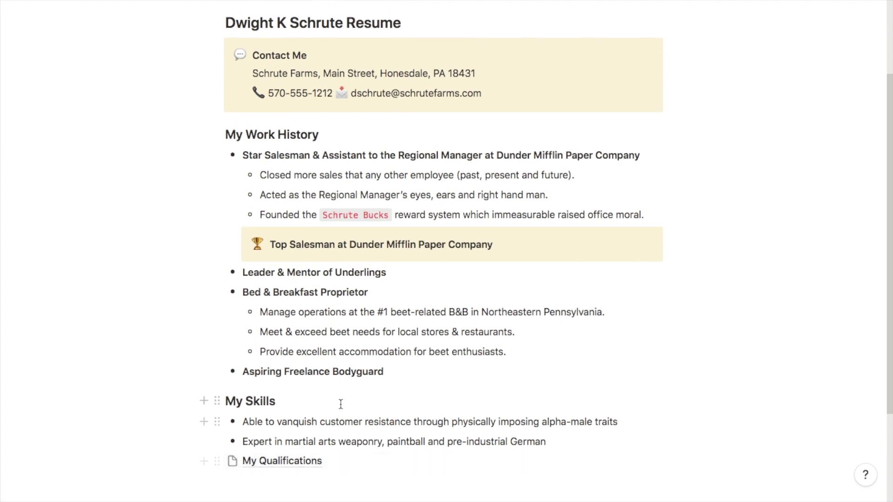
pyautogui.scroll(1, 341, 405)
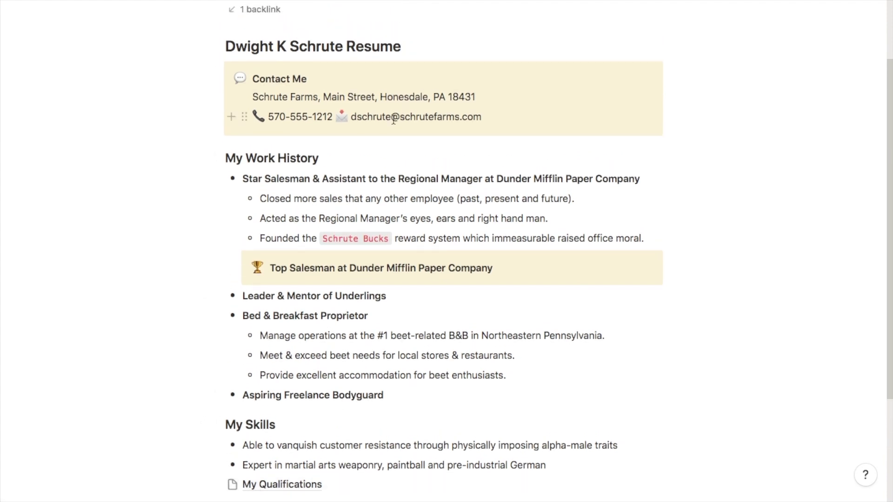